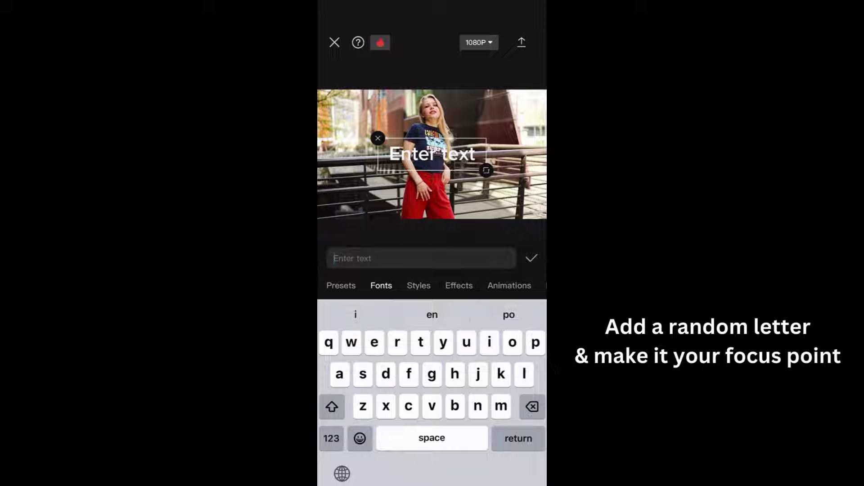
text(o)
Step: Confirm the letter 'o' text and move it up onto the woman's face
click(531, 258)
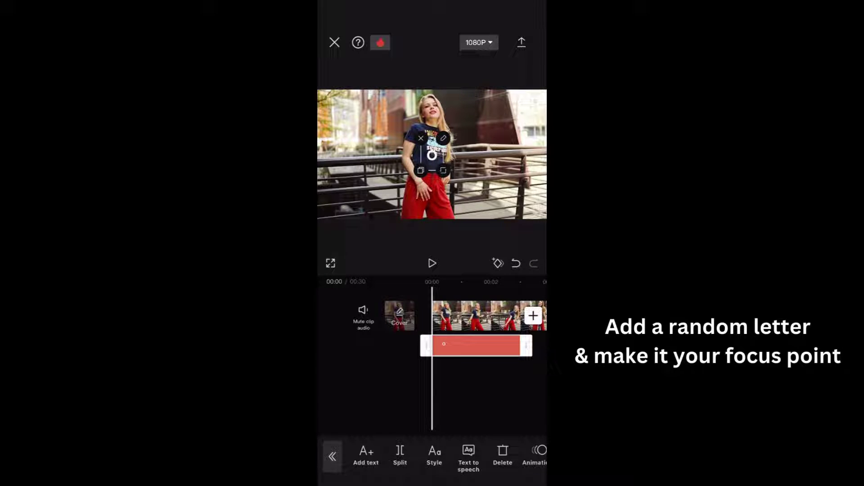
drag(433, 155, 432, 106)
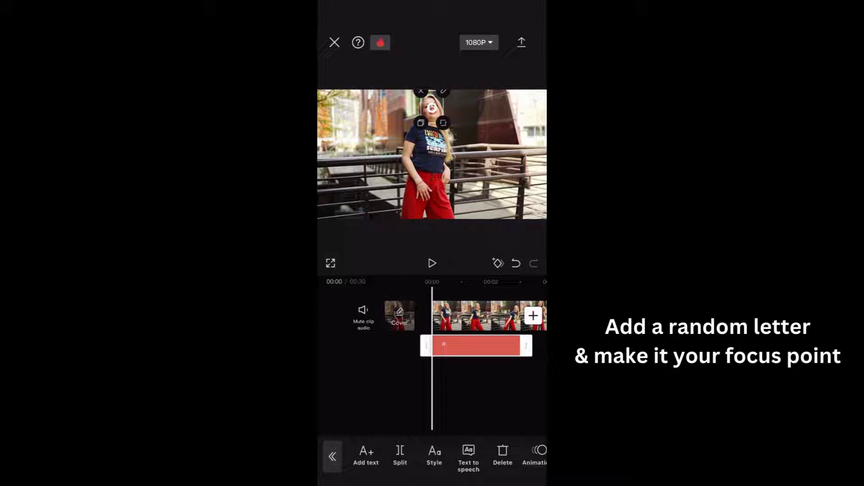
drag(513, 317, 405, 316)
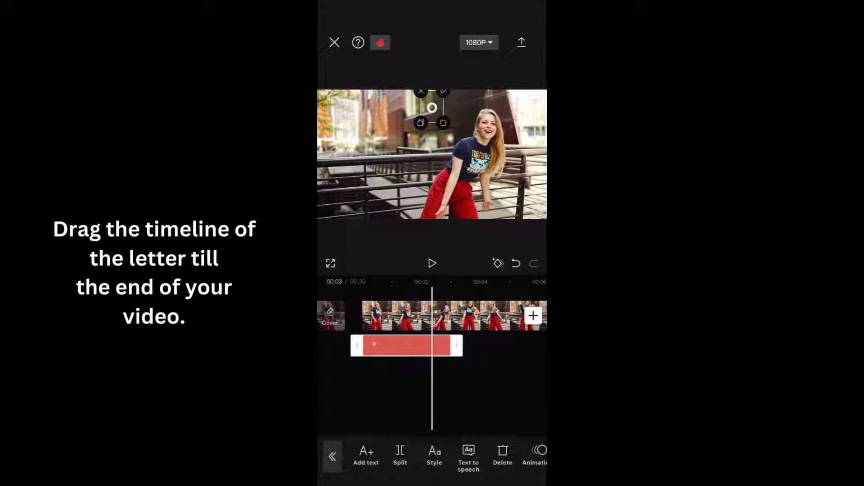
Step: Stretch the 'o' text clip to the video's end and return to the start
mouse_move(457, 345)
mouse_down()
mouse_move(544, 346)
mouse_move(439, 345)
mouse_up()
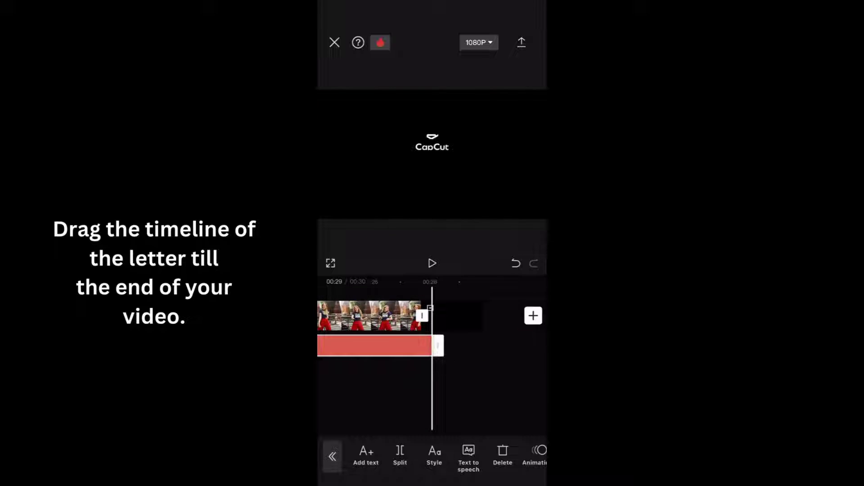
drag(378, 316, 527, 316)
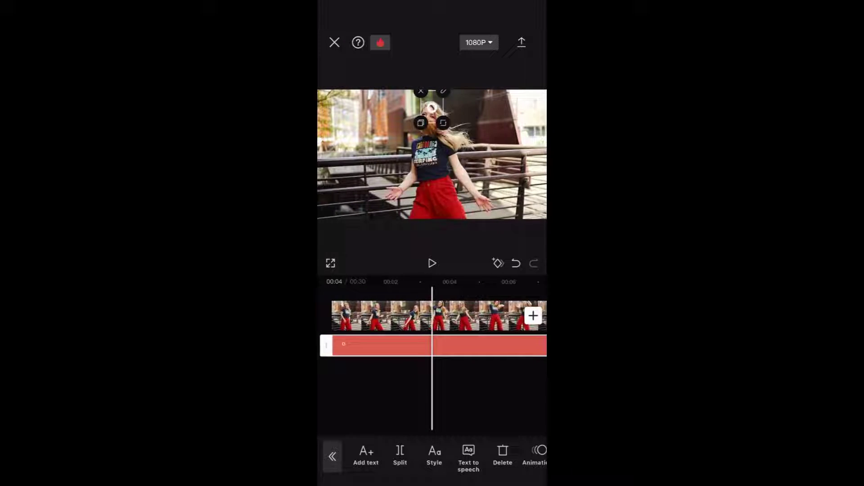
drag(378, 316, 534, 316)
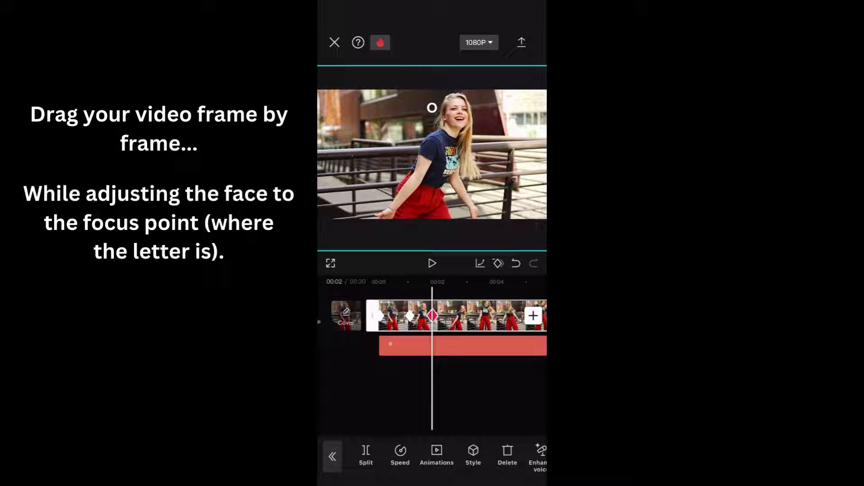
Step: Keyframe the video at successive moments, shifting it so her face sits under the 'o'
drag(460, 156, 439, 155)
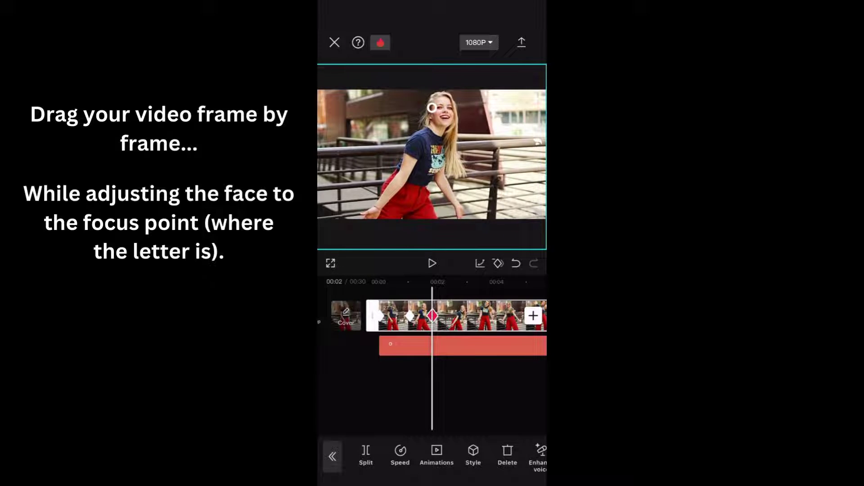
drag(473, 317, 433, 316)
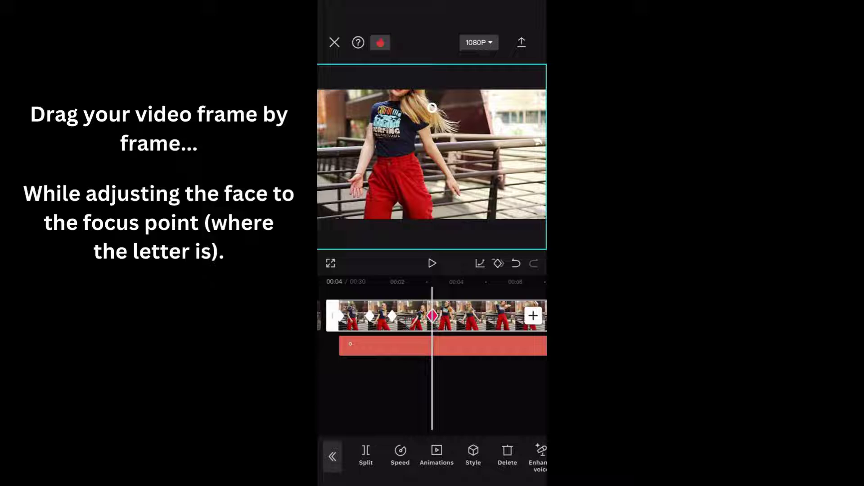
drag(405, 156, 439, 165)
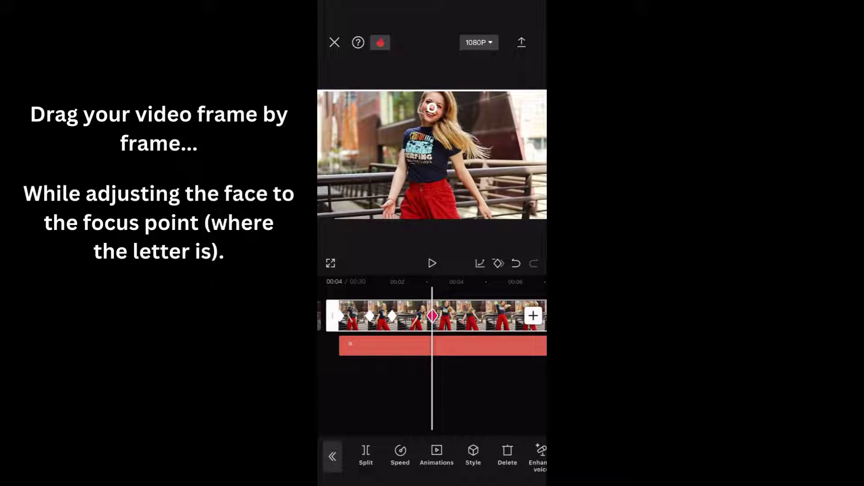
drag(473, 317, 442, 316)
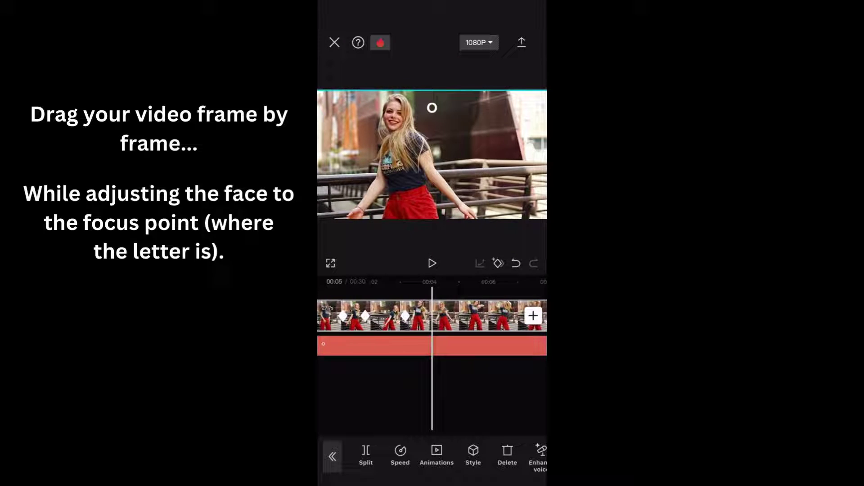
drag(405, 156, 444, 156)
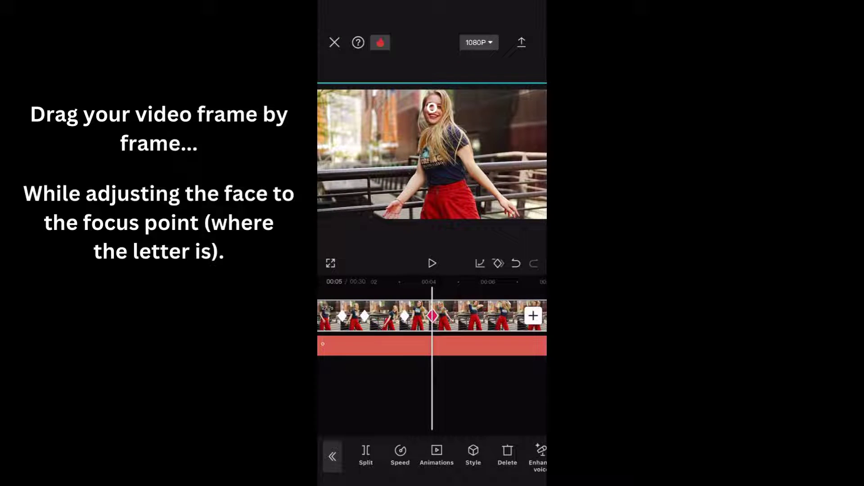
drag(473, 316, 445, 316)
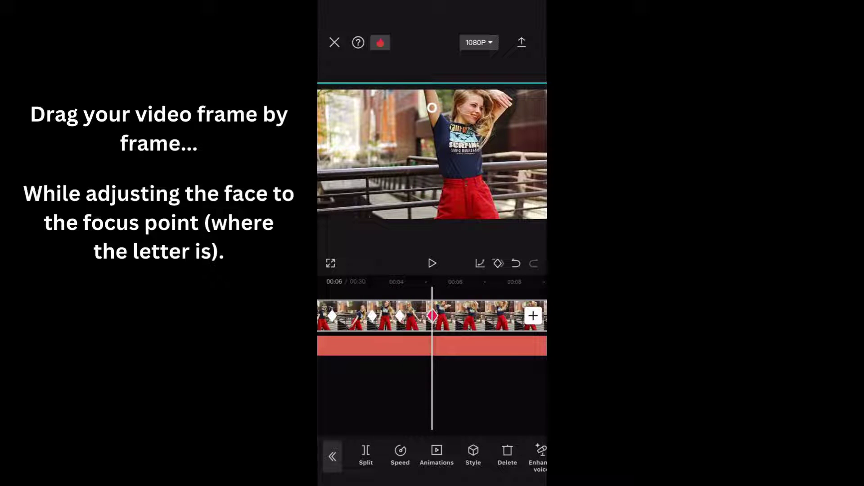
mouse_move(459, 155)
mouse_down()
mouse_move(439, 146)
mouse_move(435, 168)
mouse_move(442, 154)
mouse_up()
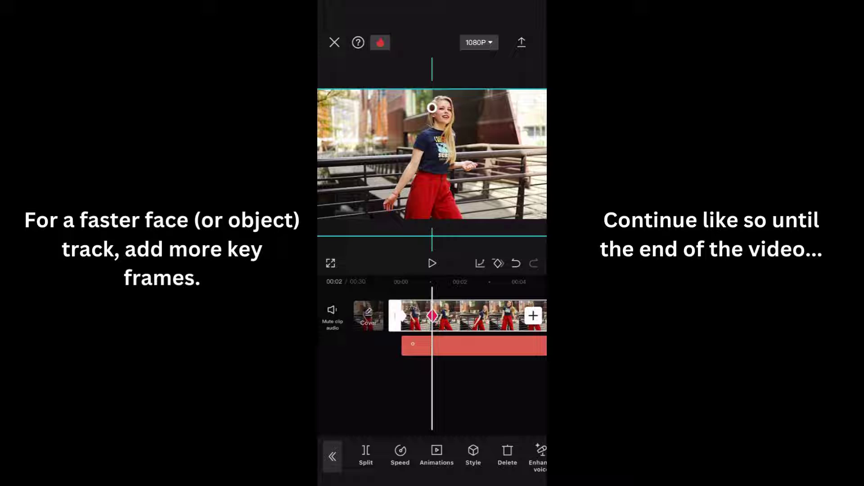
Step: Enlarge, nudge and pan the video at further moments to keep her face under the 'o'
mouse_move(432, 162)
mouse_down()
mouse_move(432, 154)
mouse_move(424, 163)
mouse_move(429, 157)
mouse_up()
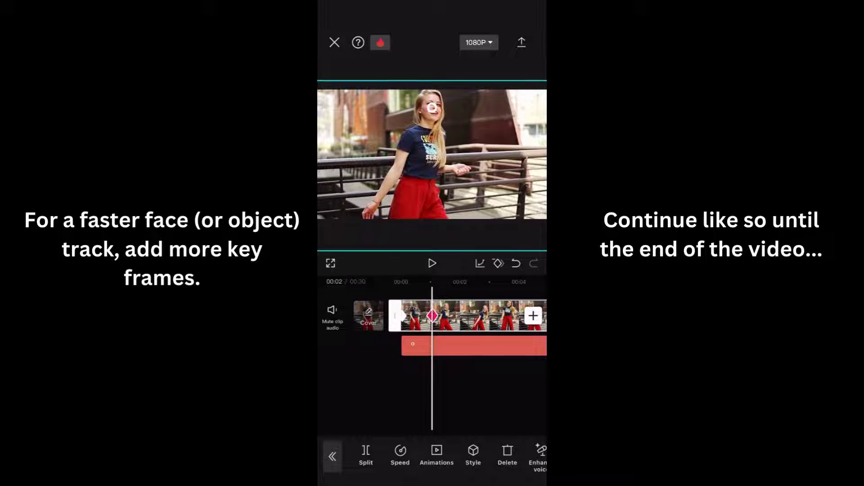
drag(431, 107, 432, 103)
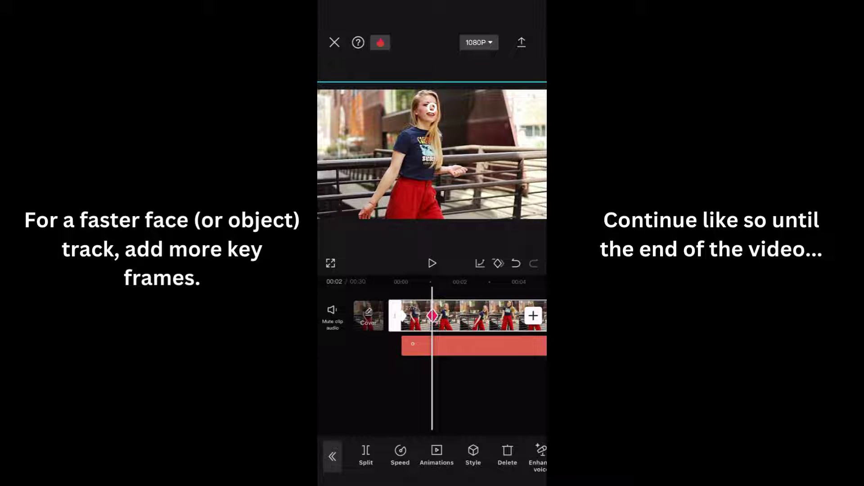
drag(472, 316, 450, 316)
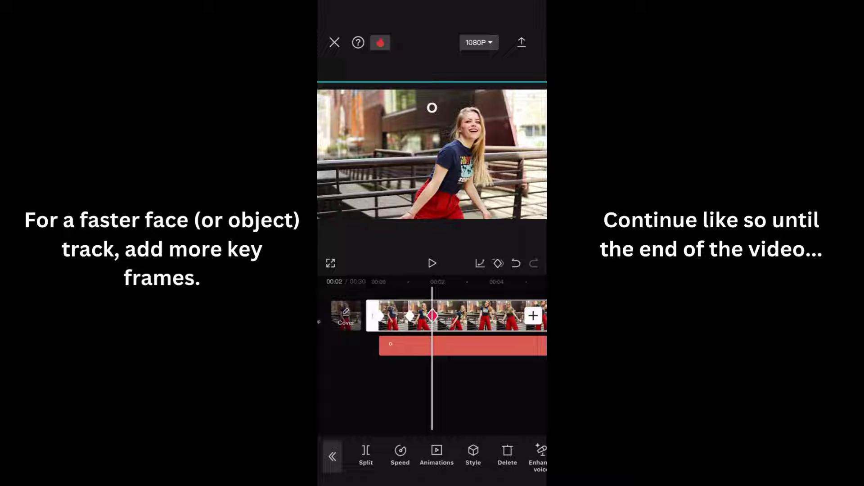
drag(473, 156, 446, 156)
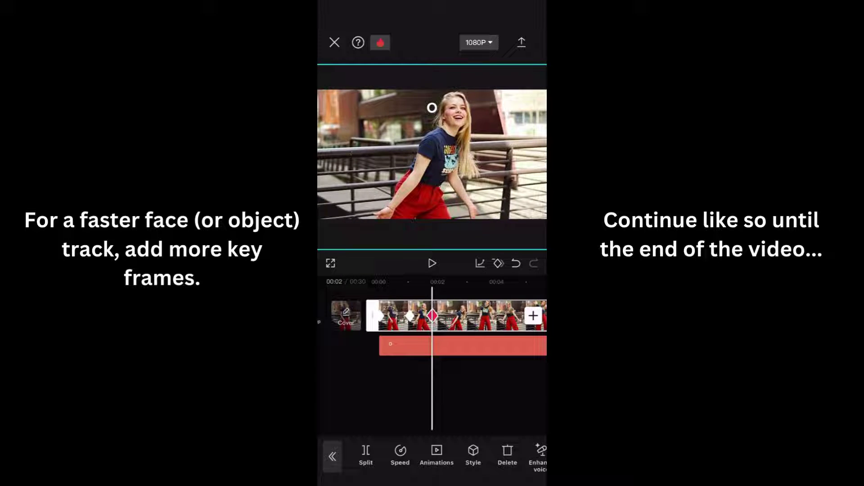
drag(459, 155, 441, 155)
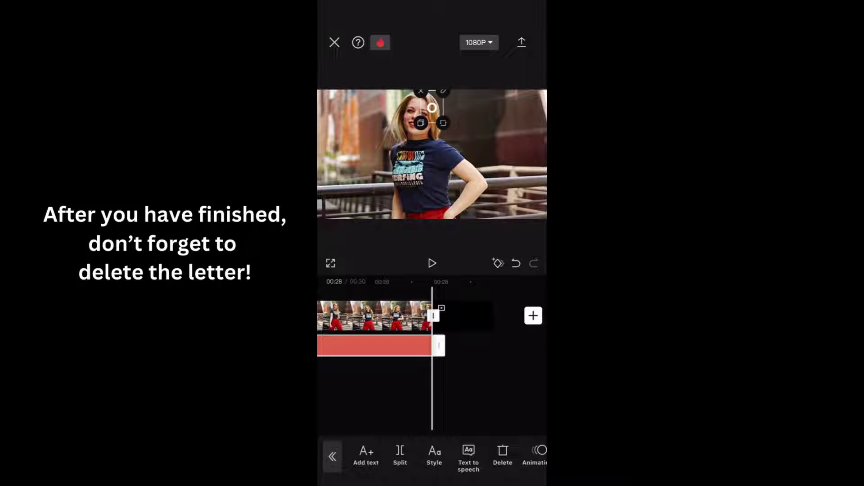
Step: Delete the letter 'o' text clip from the timeline
click(502, 455)
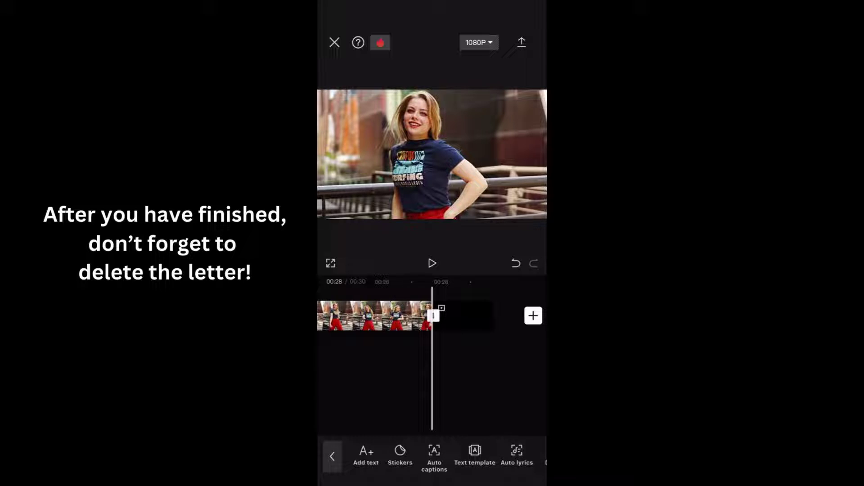